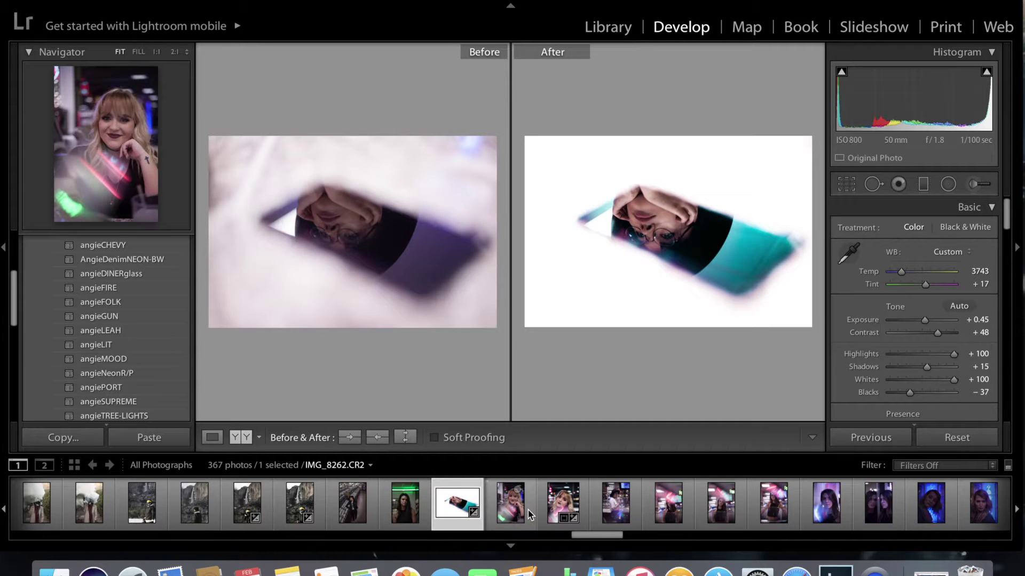
Compare the before and after views of IMG_8263 and IMG_9034, inspecting the faces at close range.
click(563, 503)
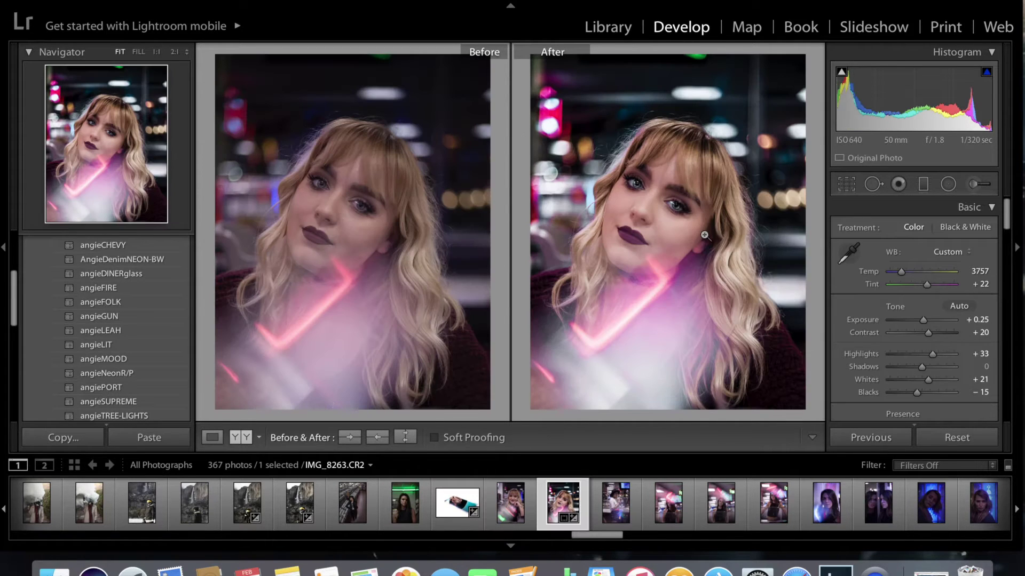
click(675, 197)
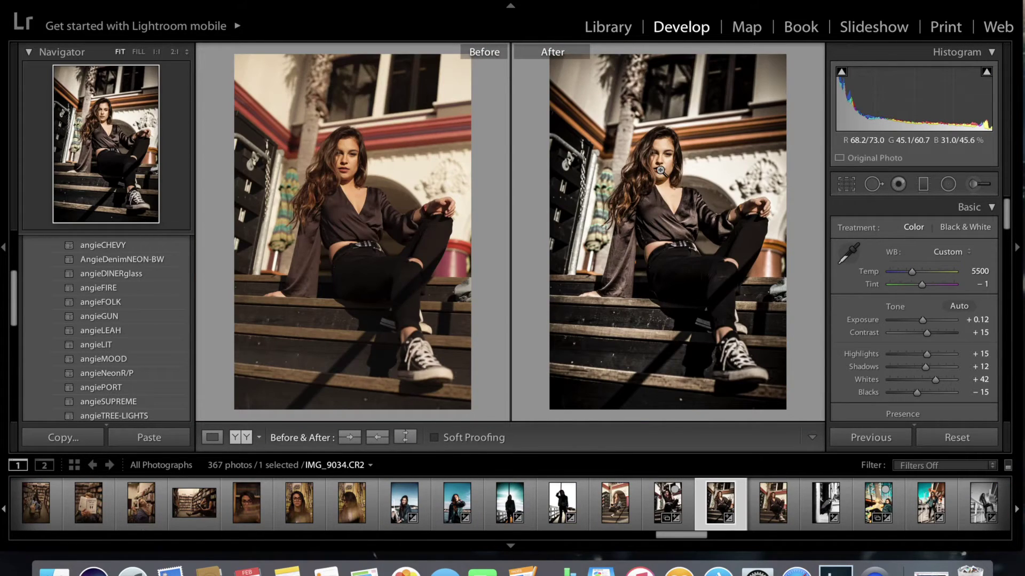
click(660, 169)
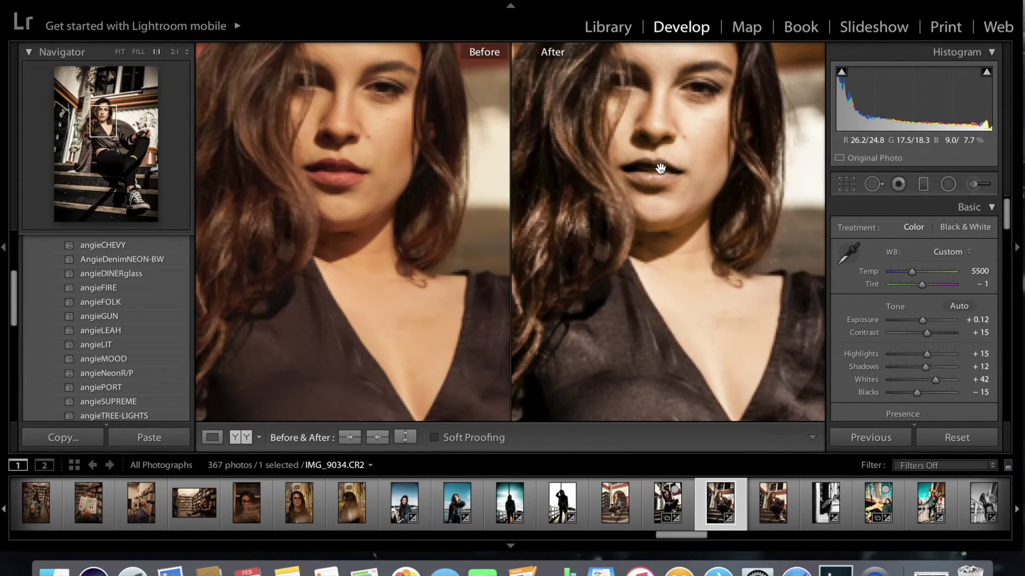
key(super+equal)
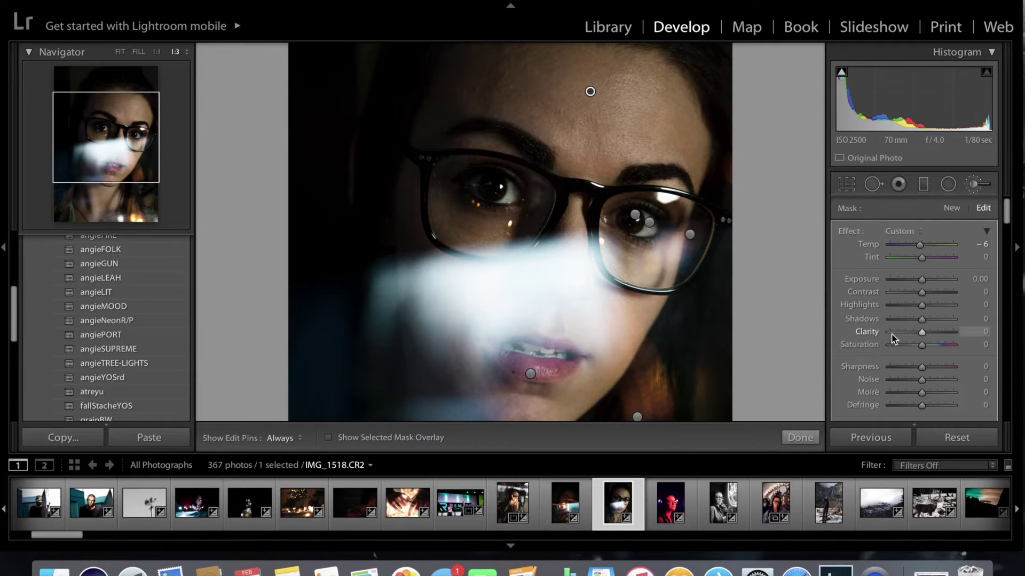
key(super+z)
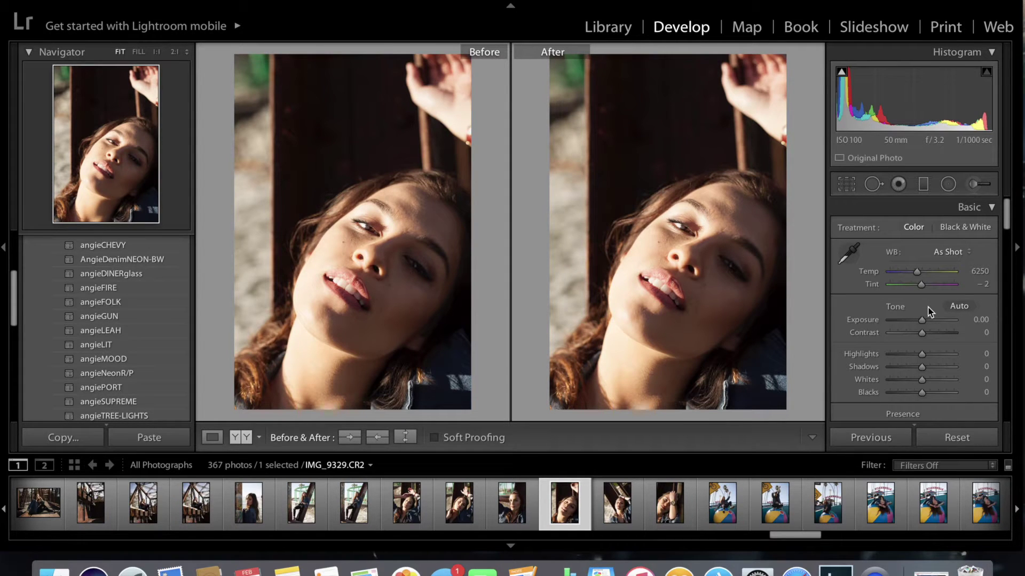
Try the angieFOLK, angieSUPREME and atreyu presets on IMG_9329, undoing each one.
scroll(929, 311, down, 3)
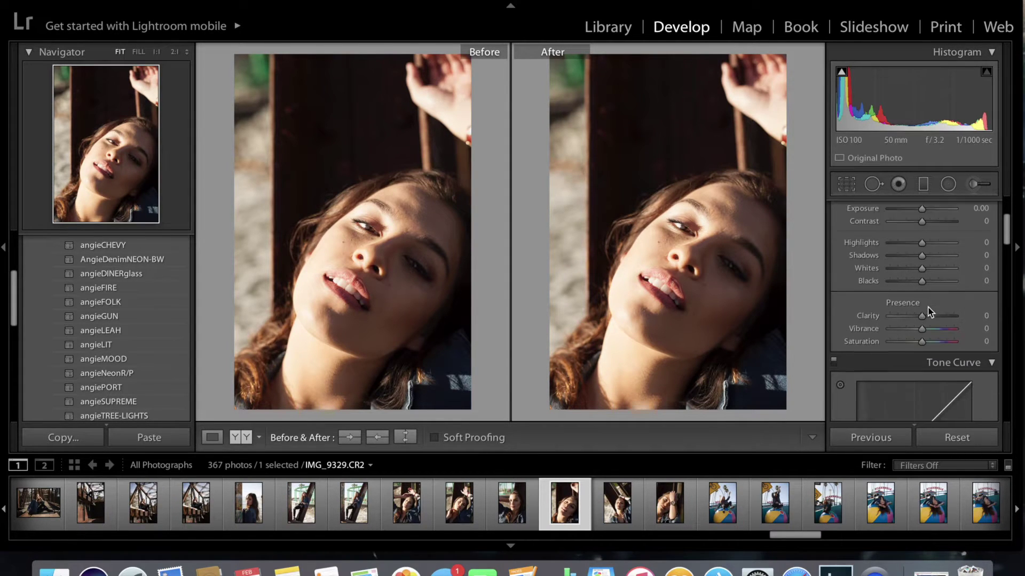
scroll(930, 311, up, 3)
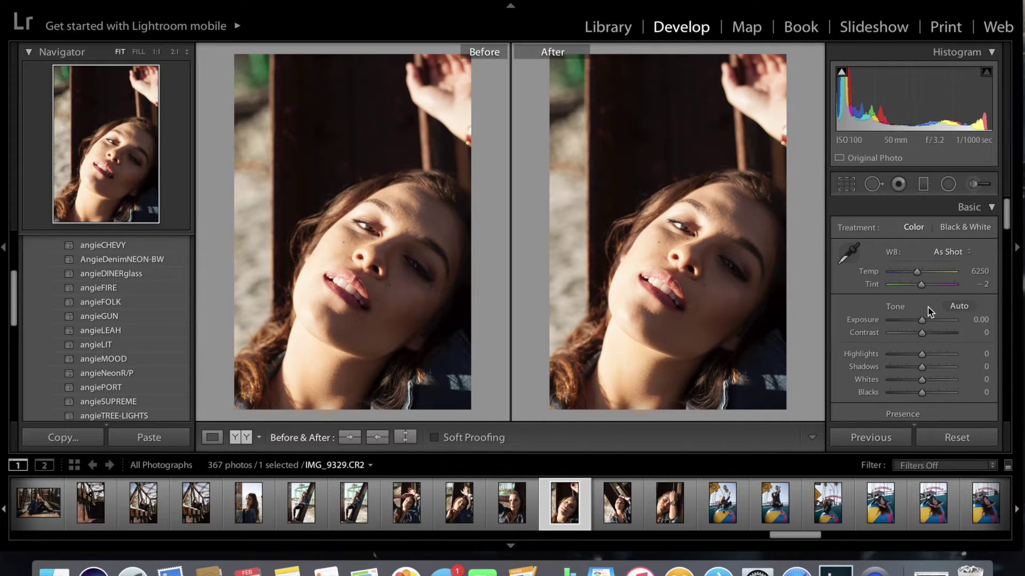
scroll(128, 291, up, 2)
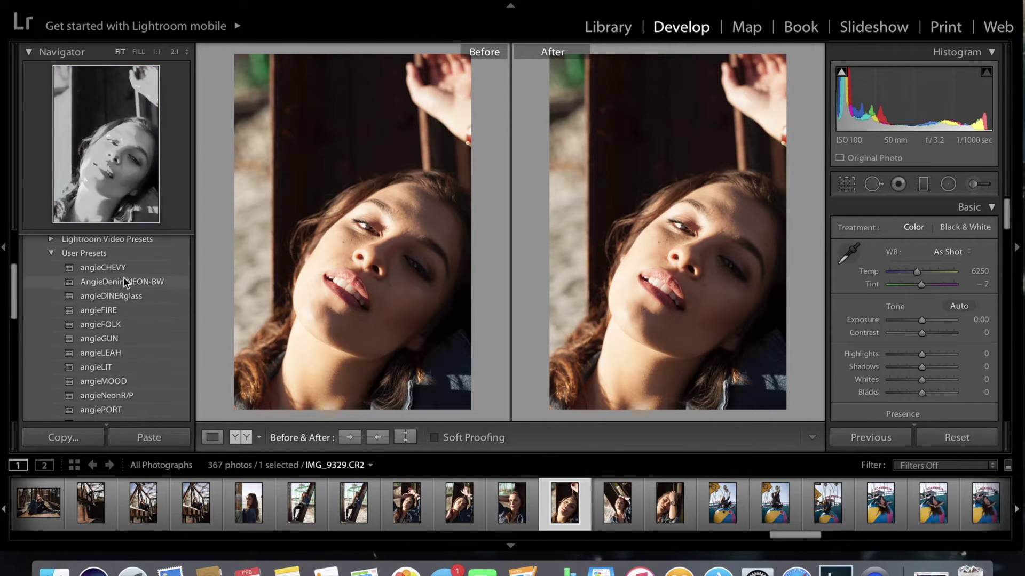
click(124, 325)
key(ctrl+z)
scroll(150, 261, down, 4)
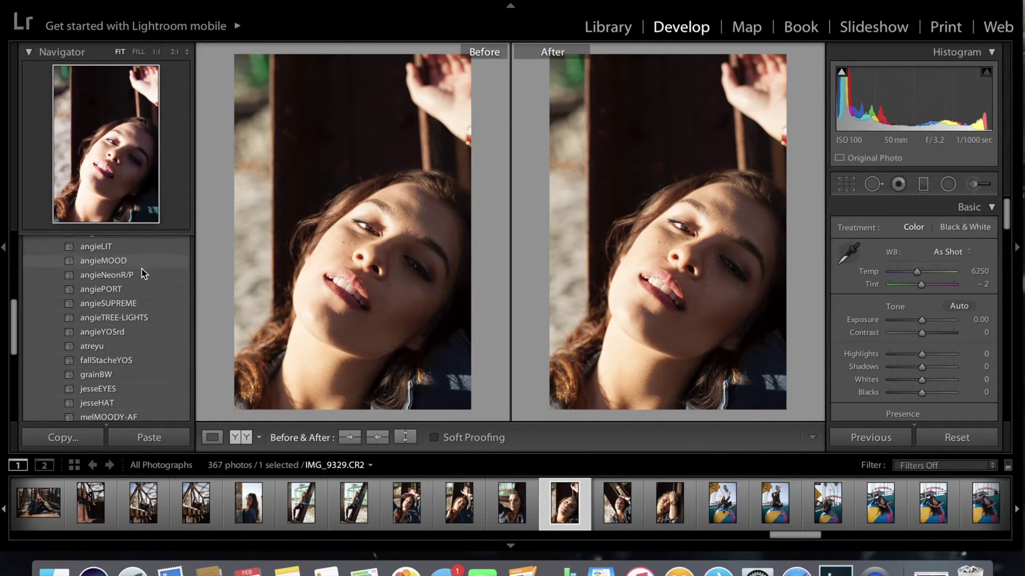
click(139, 302)
key(ctrl+z)
scroll(139, 301, down, 3)
click(123, 288)
key(ctrl+z)
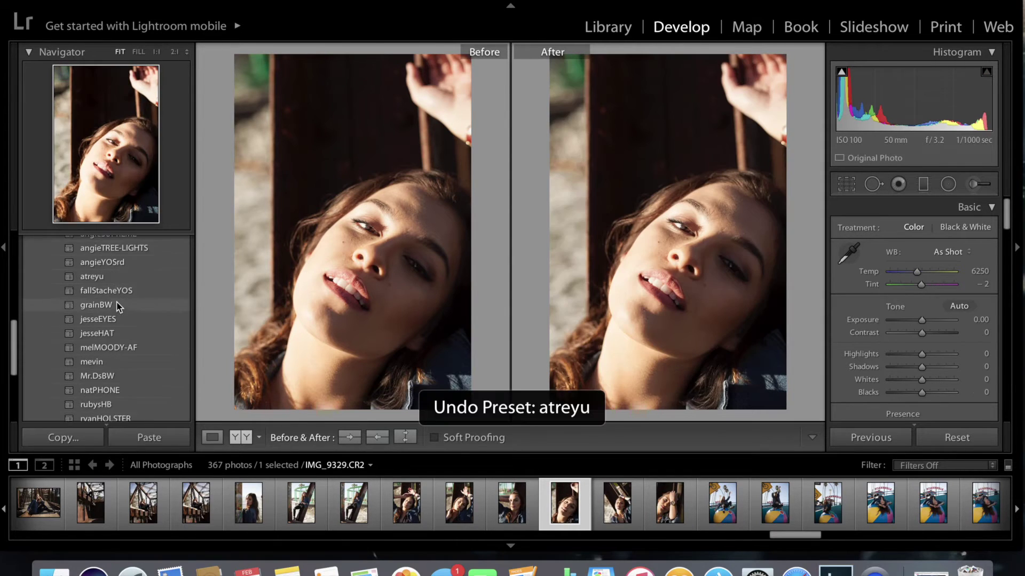
Paint the background around the woman with an adjustment brush at Clarity 100, toggling the edit pins to check the result.
key(shift+m)
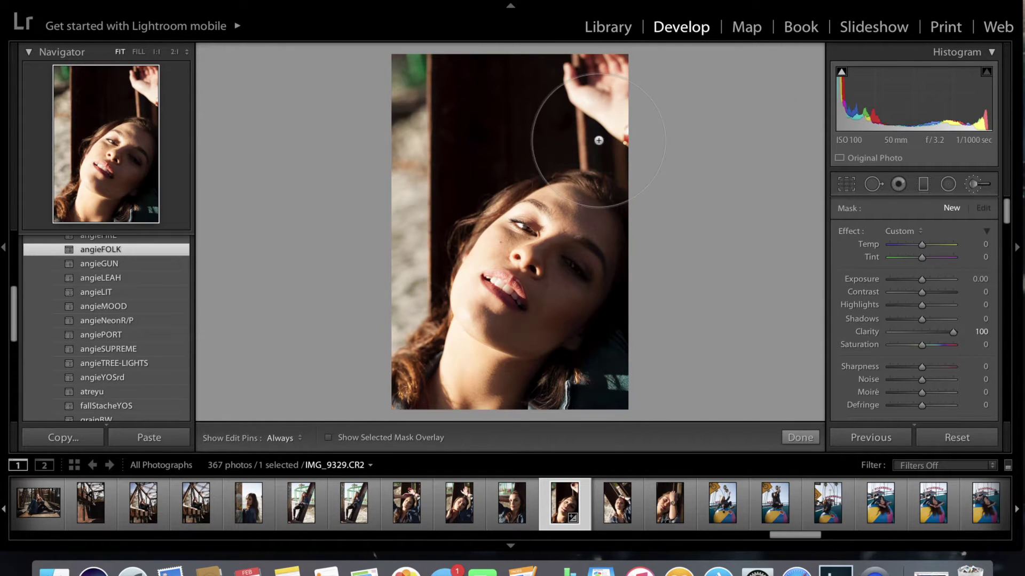
scroll(960, 346, down, 5)
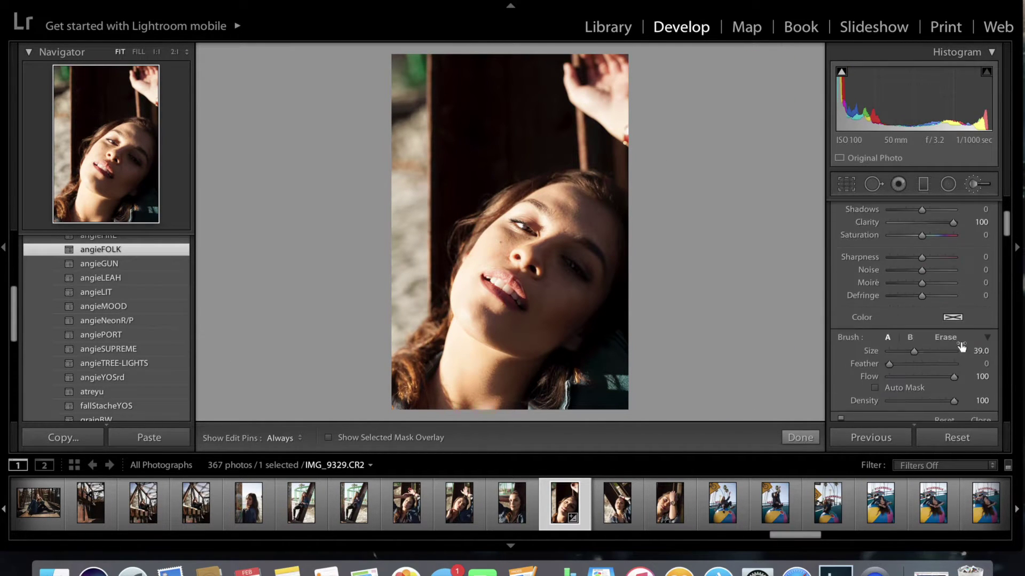
scroll(905, 345, up, 4)
scroll(905, 346, up, 2)
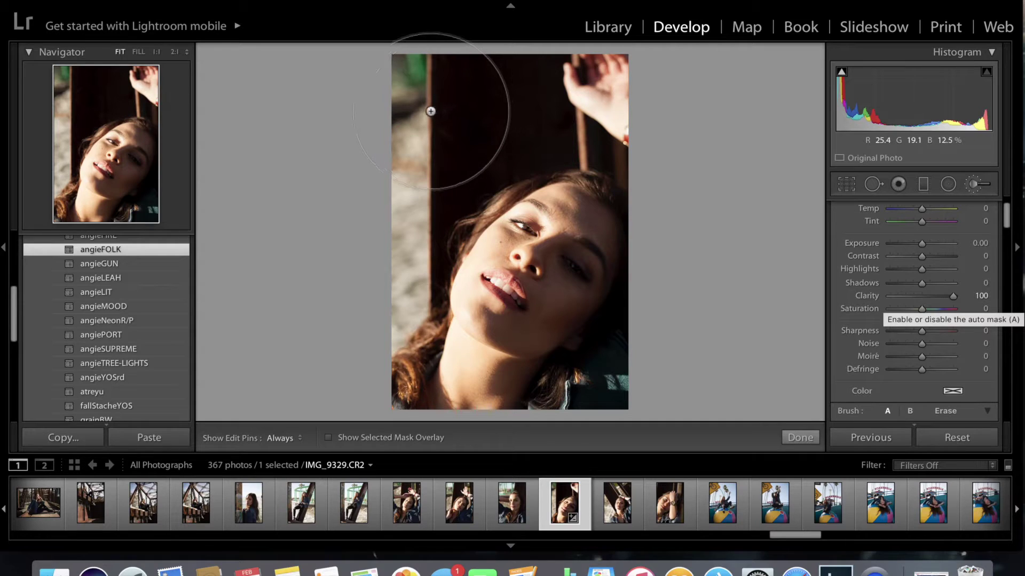
key(h)
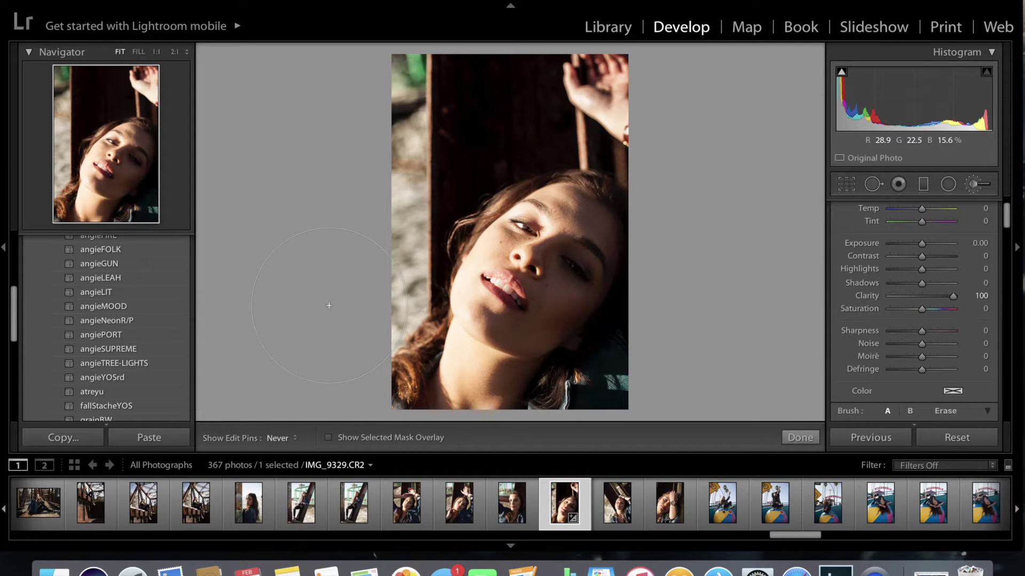
key(h)
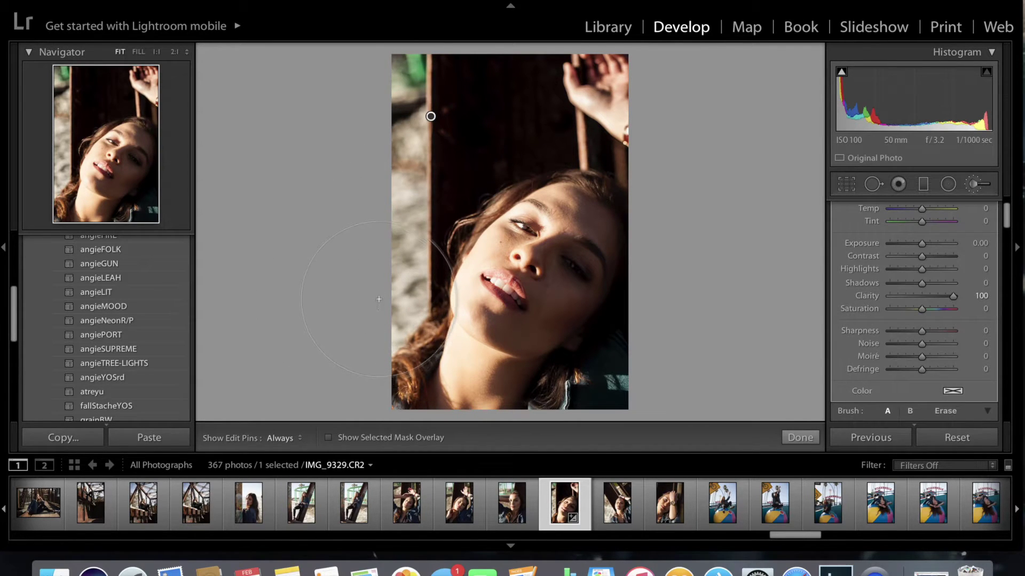
Add a new adjustment brush mask on the hair in the photo's lower-left corner.
click(976, 186)
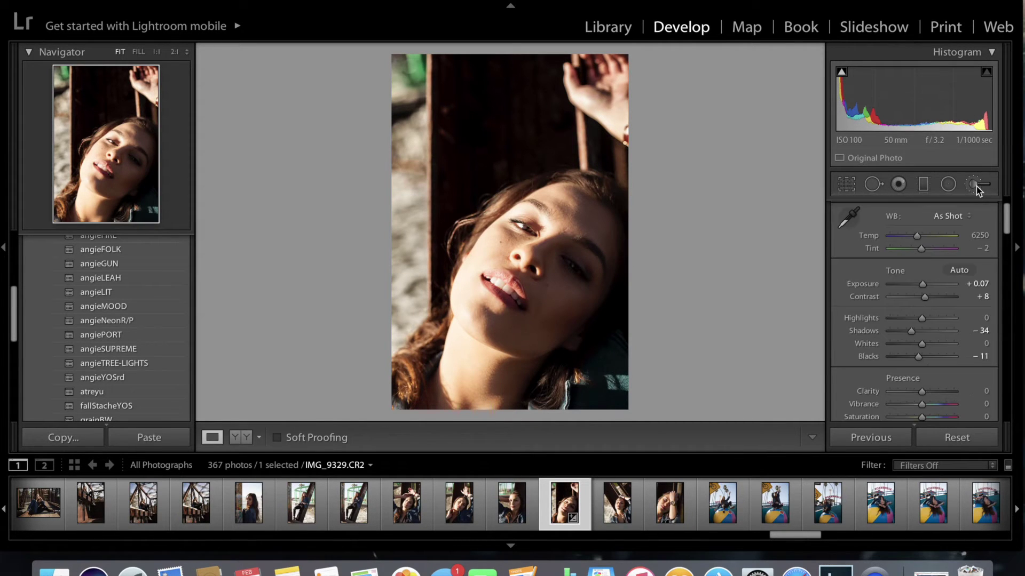
click(976, 186)
click(405, 390)
Select the background brush mask and lower its Exposure to −4.00.
click(430, 116)
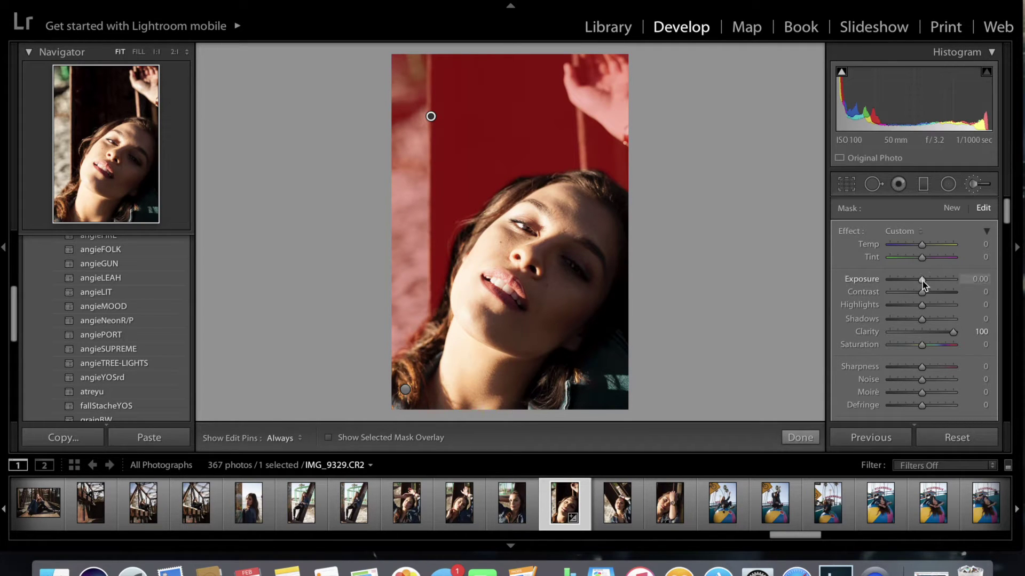
drag(923, 286, 858, 287)
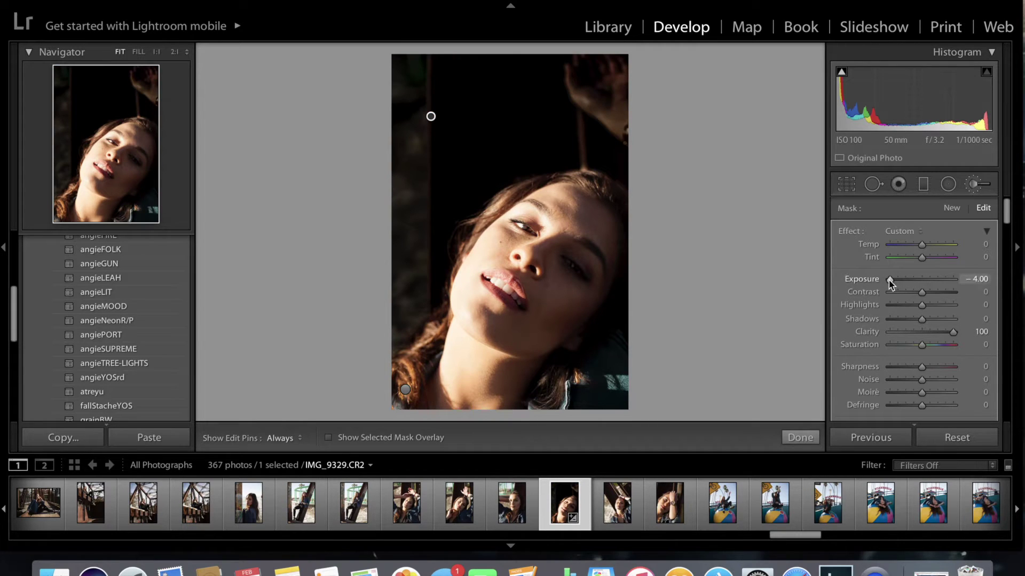
drag(888, 280, 835, 283)
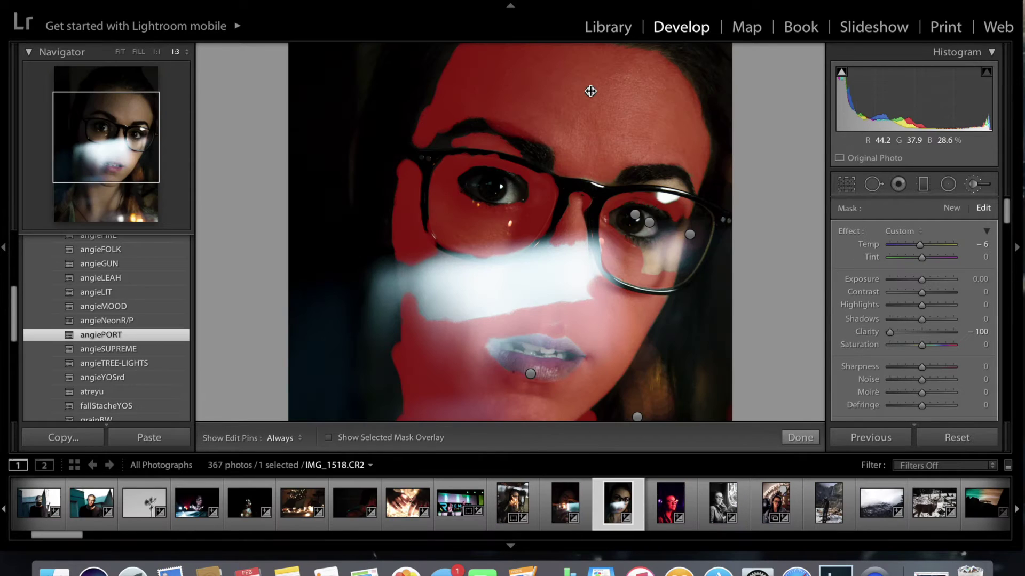
Reset the face mask's Clarity to 0 on IMG_1518 for comparison and undo the reset.
double_click(891, 333)
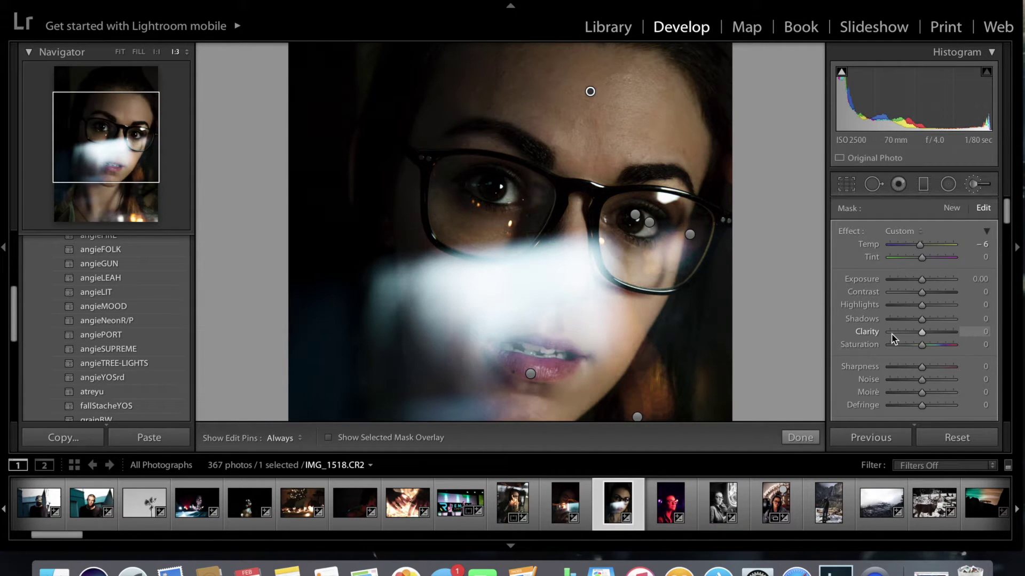
key(super+z)
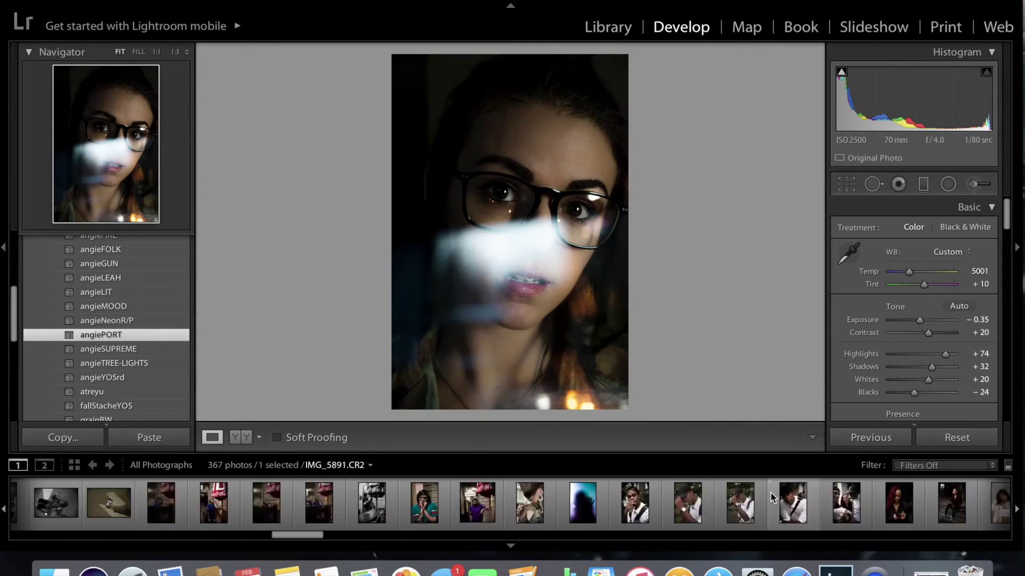
Find the portrait IMG_9329 among the photos and open it for editing.
scroll(772, 499, down, 15)
scroll(772, 499, down, 15)
scroll(772, 498, up, 3)
scroll(772, 498, up, 10)
scroll(771, 496, down, 5)
scroll(771, 493, down, 8)
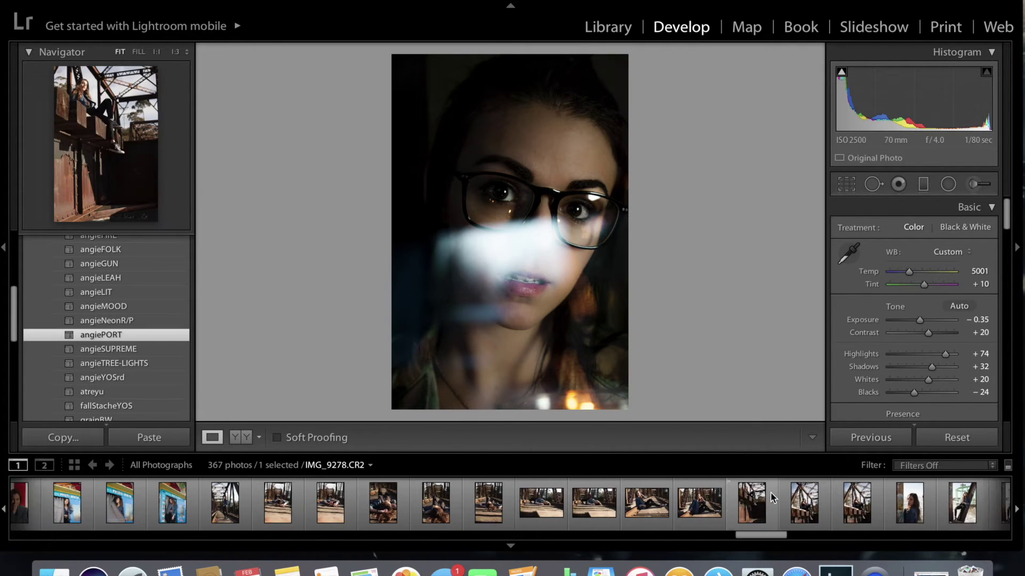
scroll(771, 496, down, 10)
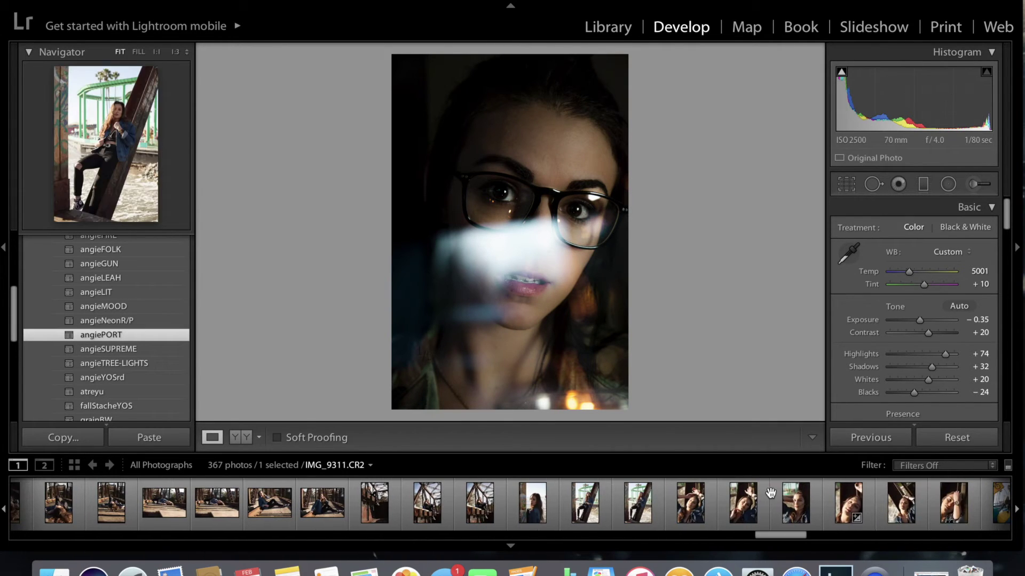
click(842, 503)
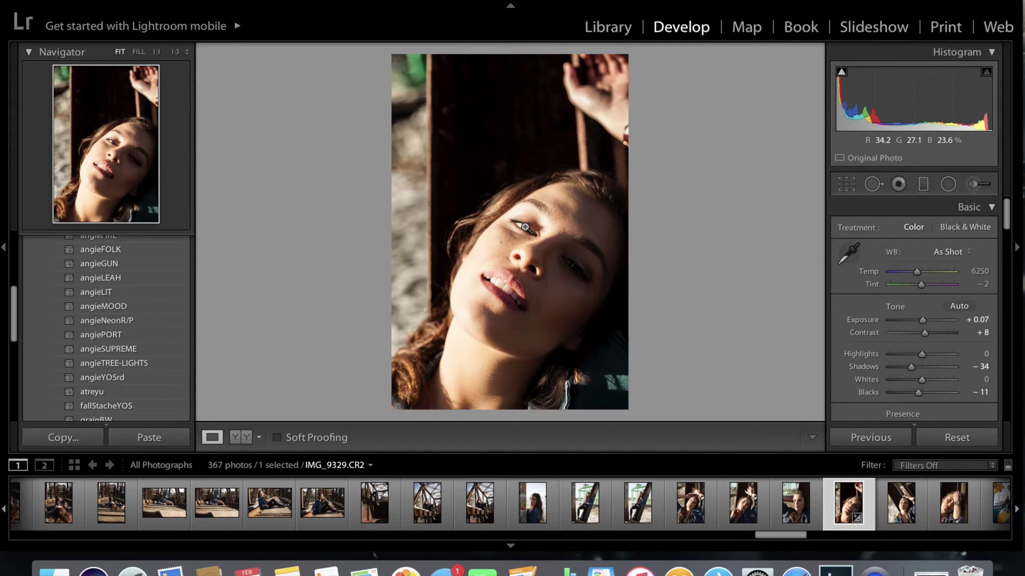
Fine-tune the iris brush mask on the eye by testing its Contrast and undoing a Temp reset.
click(525, 227)
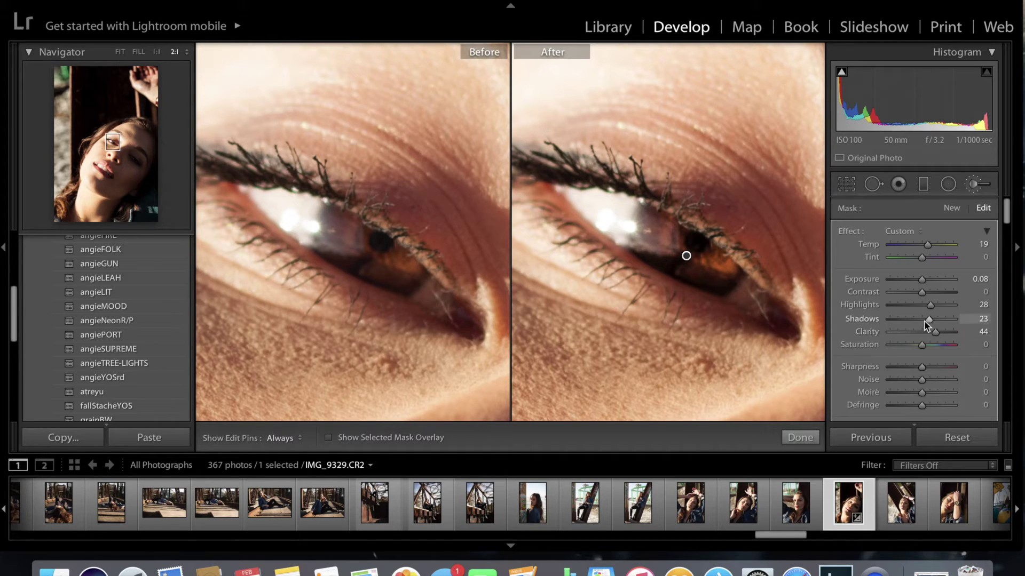
drag(925, 293, 928, 293)
double_click(928, 293)
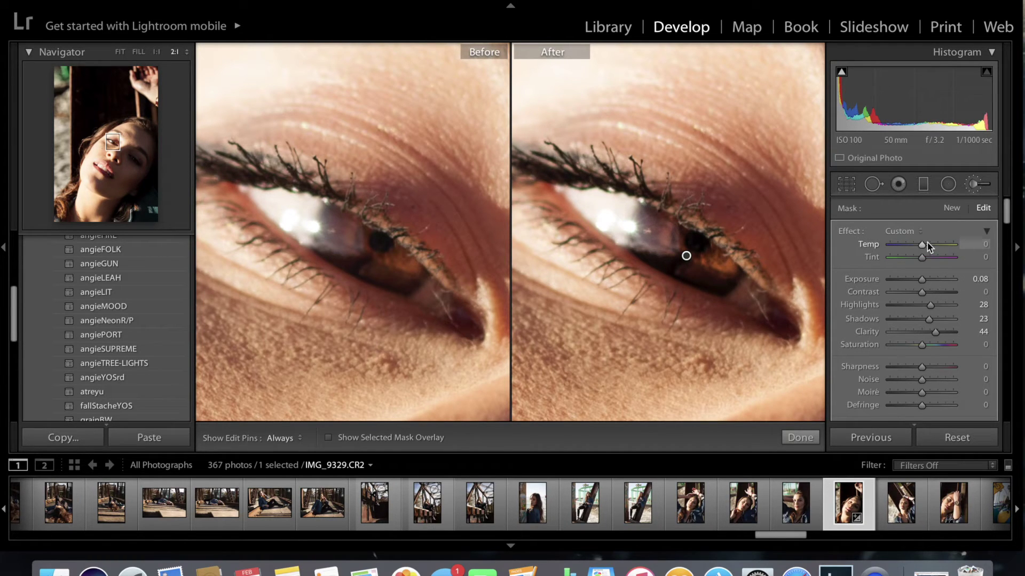
key(super+z)
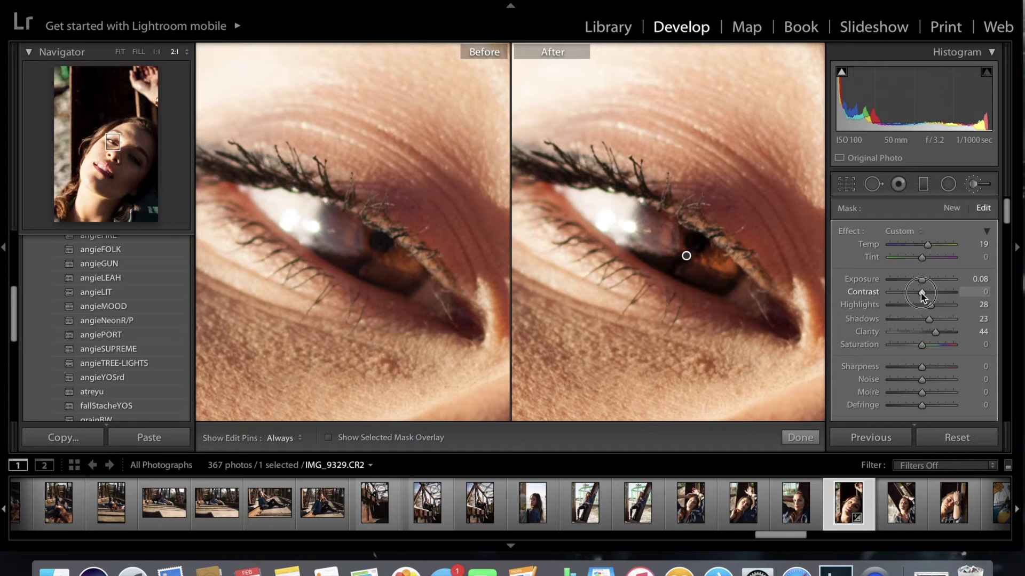
drag(932, 295, 935, 293)
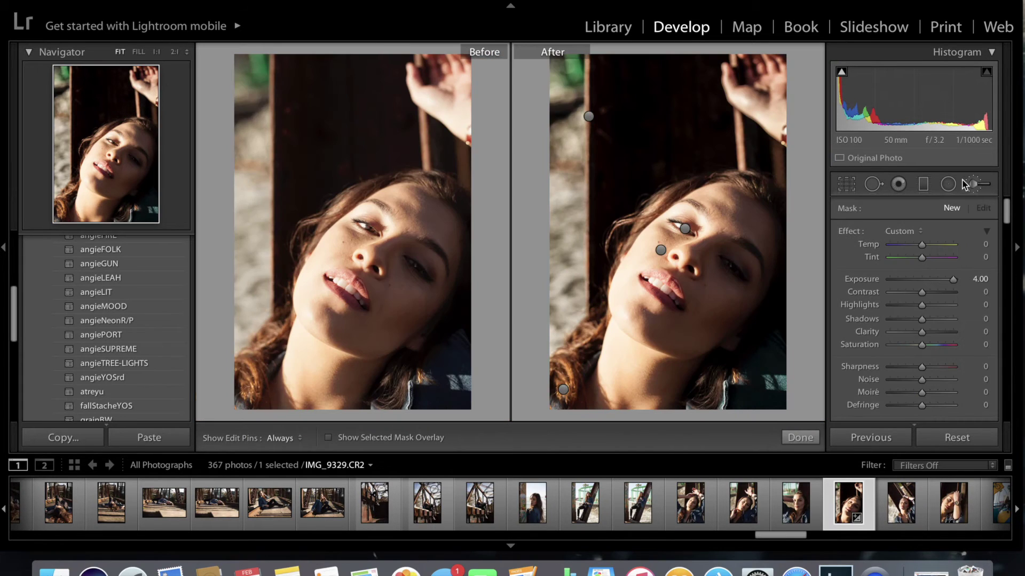
Add a brush mask on the denim jacket with Clarity 80 and Saturation 79, and close the brush.
click(590, 115)
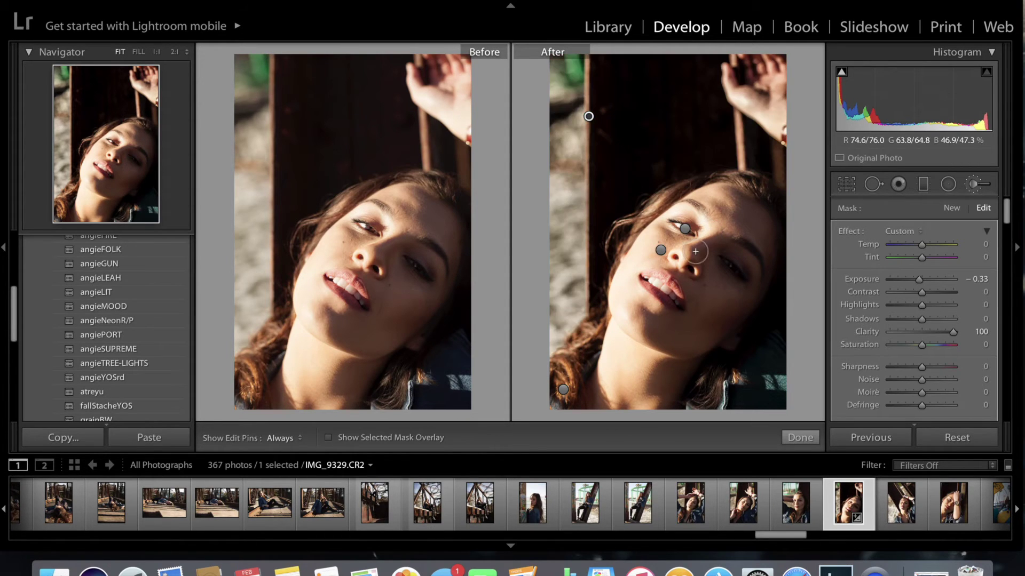
click(977, 188)
click(753, 382)
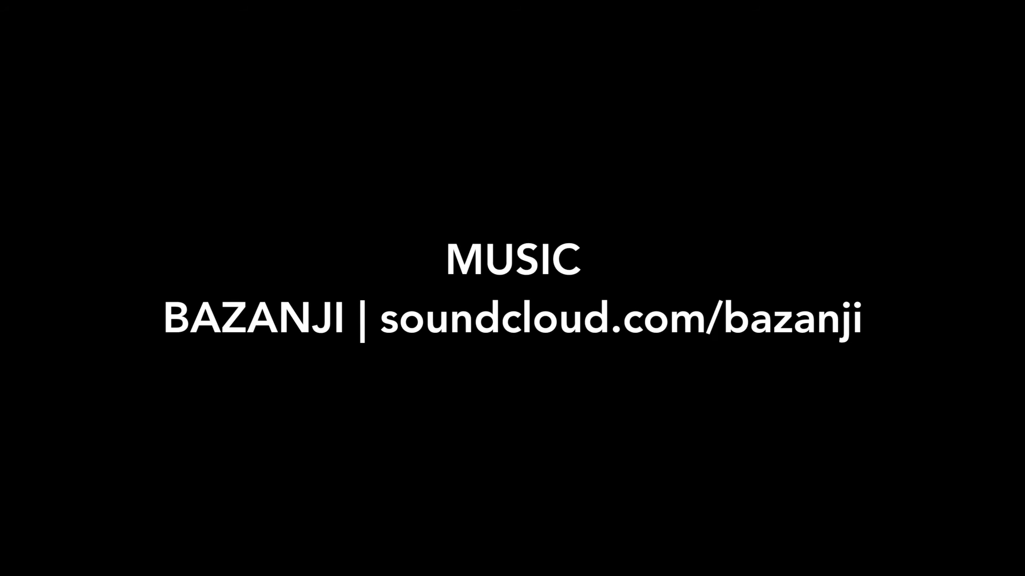
mouse_move(944, 336)
mouse_down()
mouse_move(924, 348)
mouse_move(947, 348)
mouse_up()
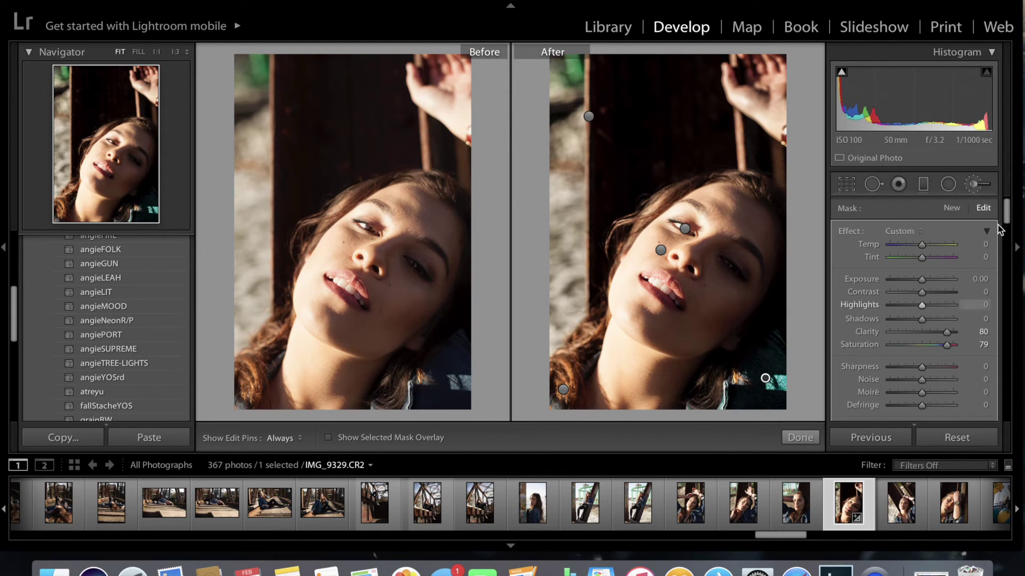
click(974, 186)
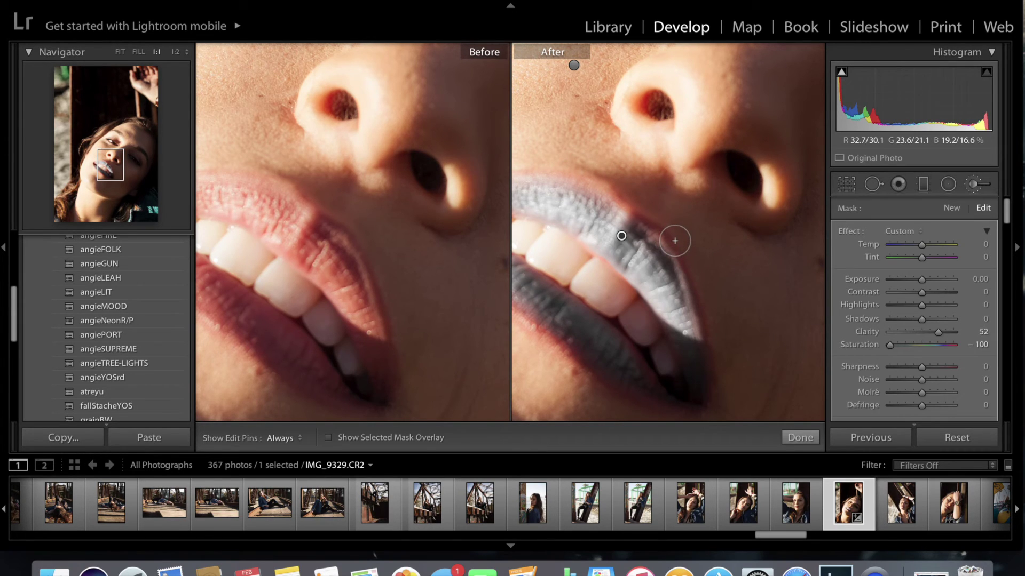
Reset the lip mask's Saturation to 0 and lower it slightly while viewing the whole portrait.
double_click(890, 346)
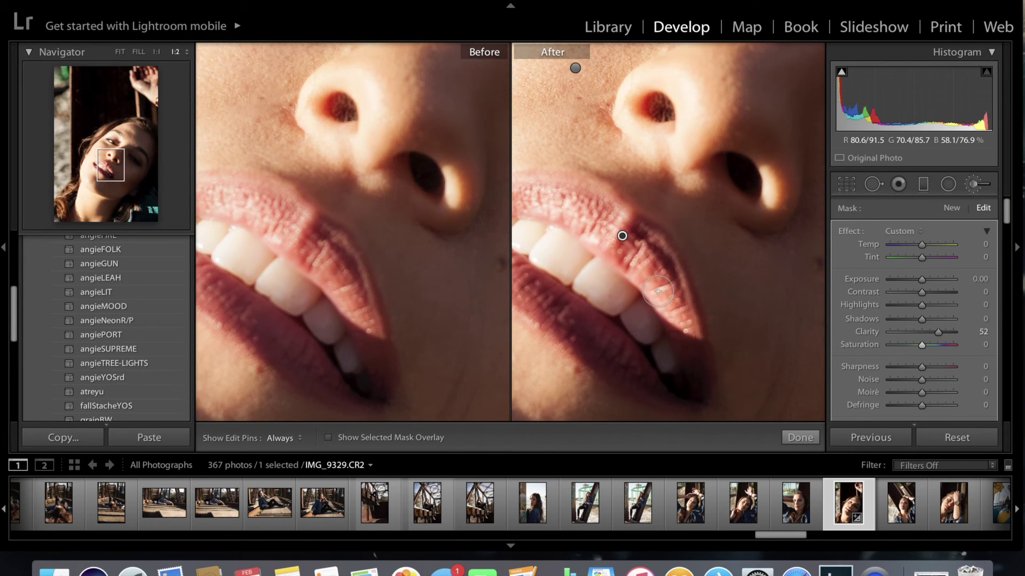
key(z)
mouse_move(922, 349)
mouse_down()
mouse_move(955, 347)
mouse_move(914, 348)
mouse_up()
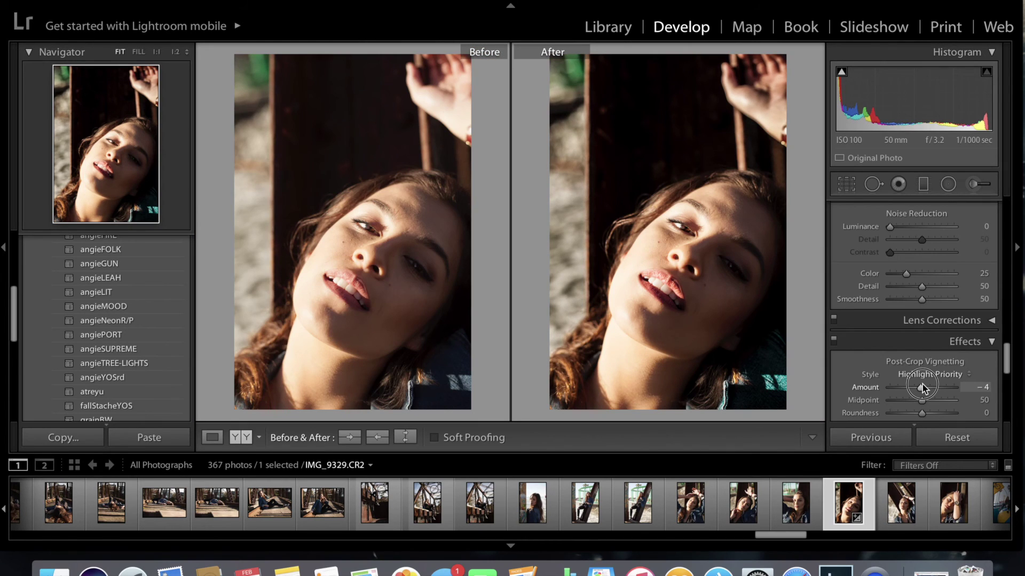
Set the Post-Crop Vignetting Amount to −7, comparing it with an Amount of 0 through undo and redo.
mouse_move(923, 387)
mouse_down()
mouse_move(851, 374)
mouse_move(1004, 403)
mouse_move(953, 383)
mouse_move(922, 391)
mouse_up()
key(super+z)
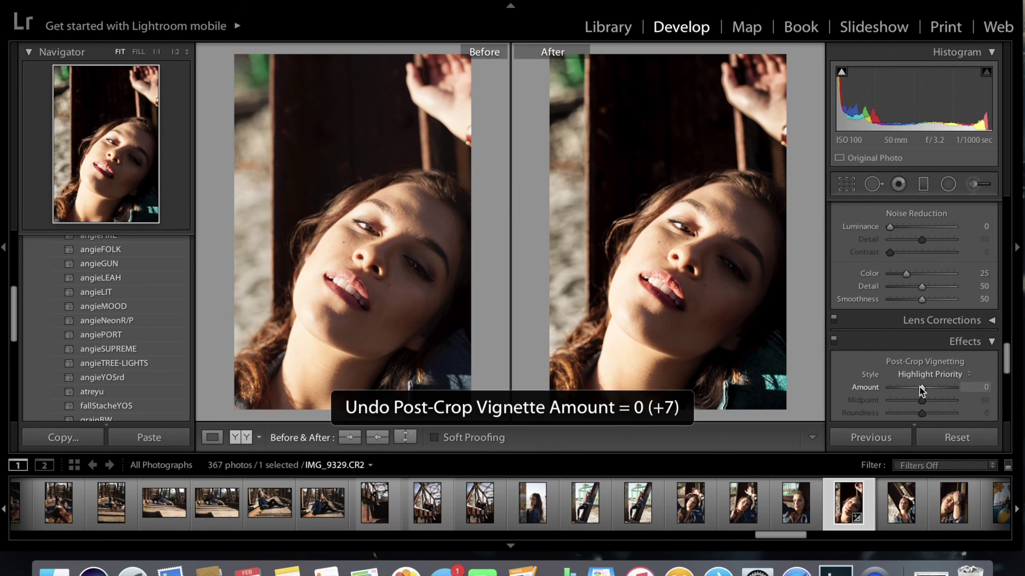
key(shift+super+z)
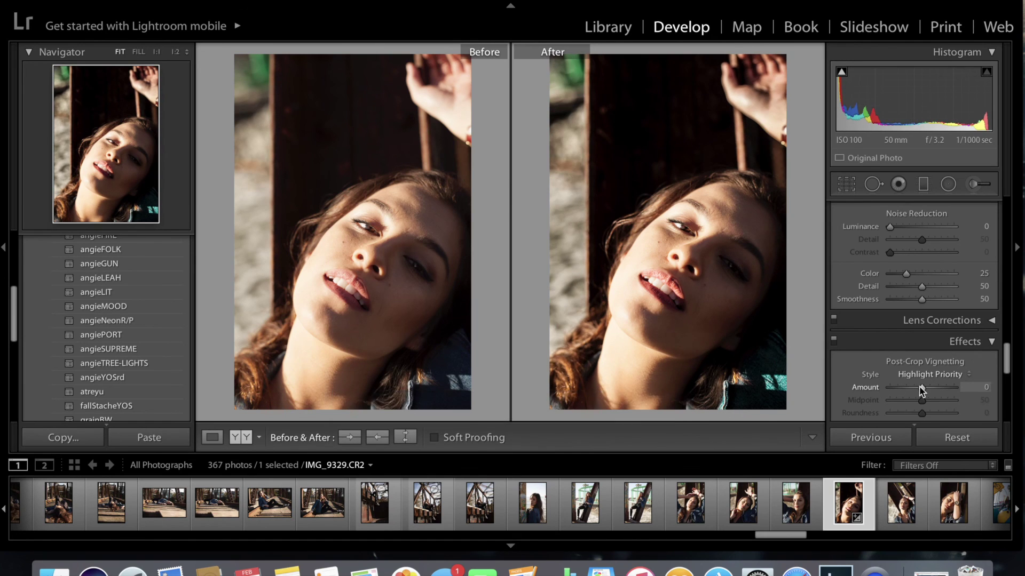
key(super+z)
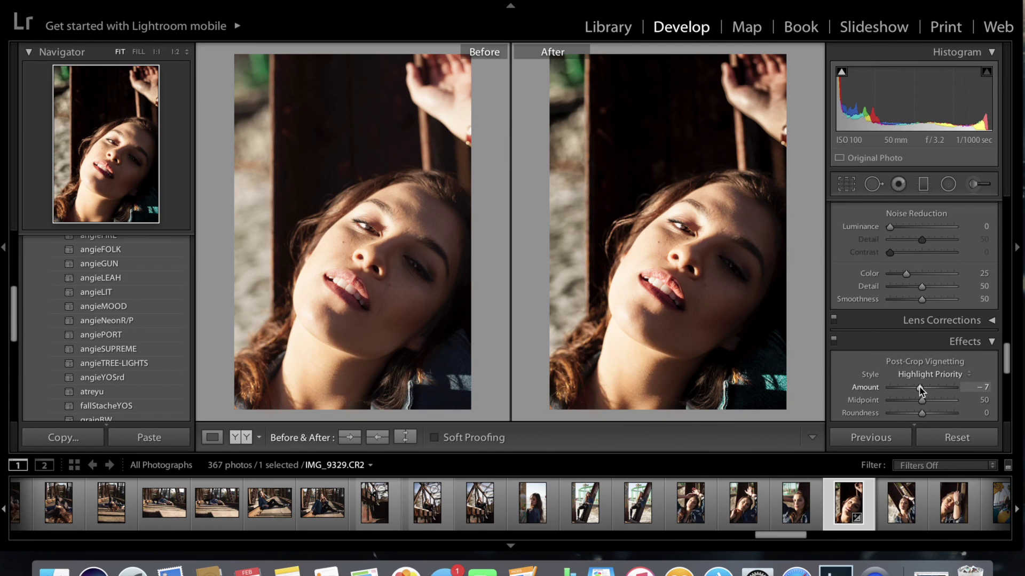
scroll(920, 391, down, 10)
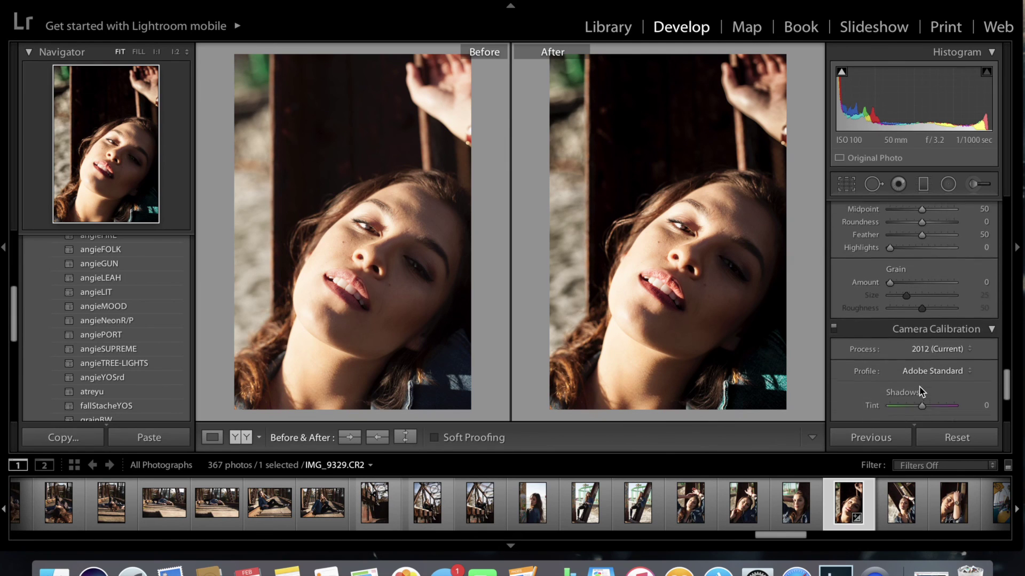
scroll(919, 391, up, 5)
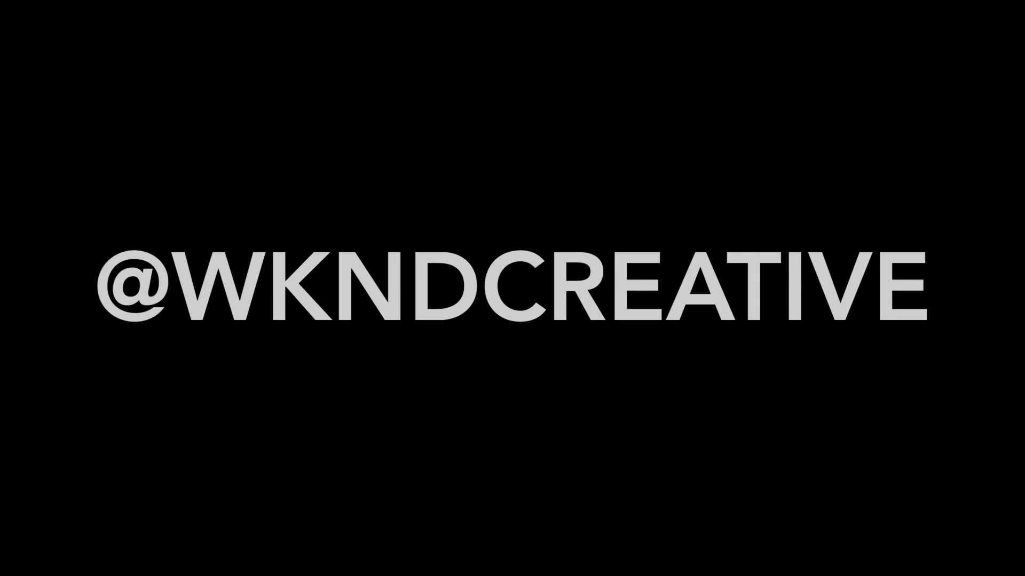